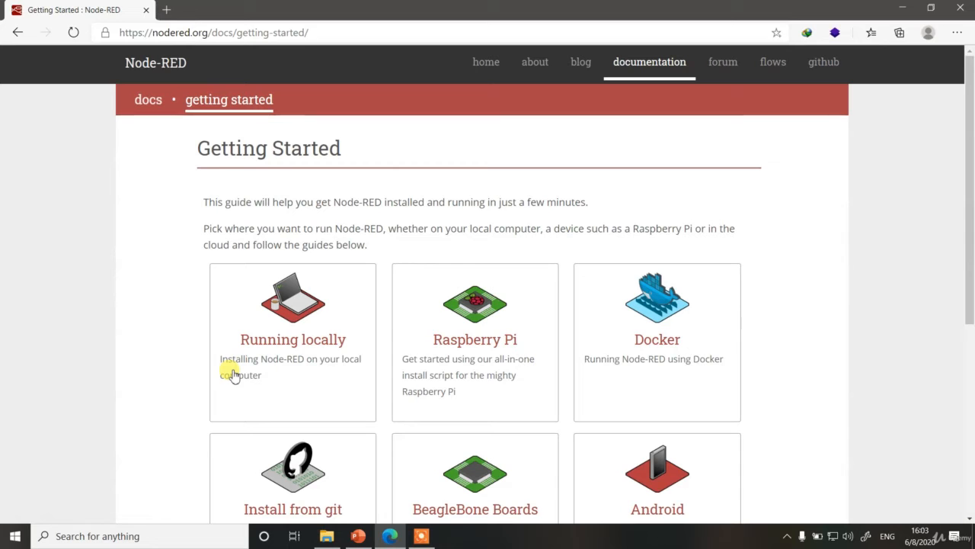
- Open the Running locally guide and review its prerequisites and the npm, Docker and Snap installation sections
{"action": "left_click", "coordinate": [287, 345]}
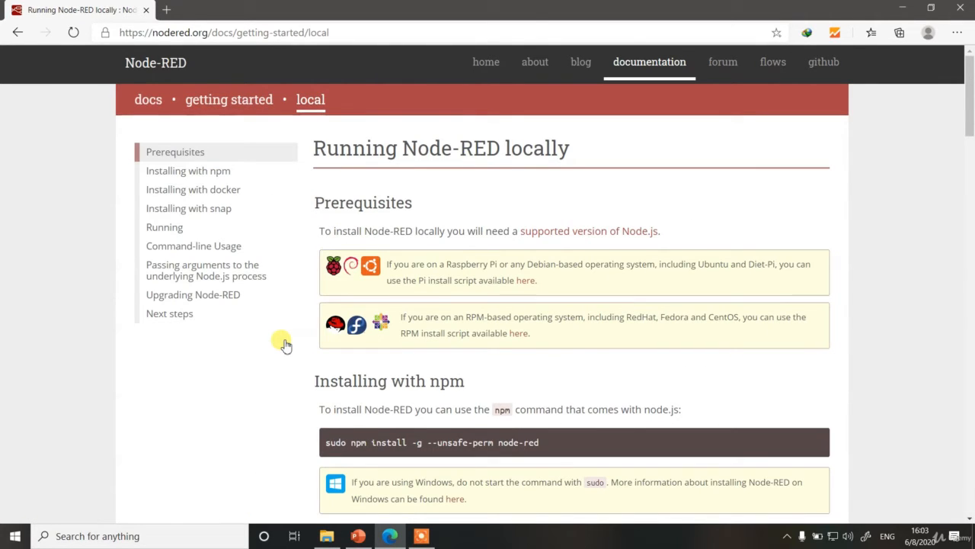
{"action": "scroll", "coordinate": [283, 343], "scroll_direction": "down", "scroll_amount": 5}
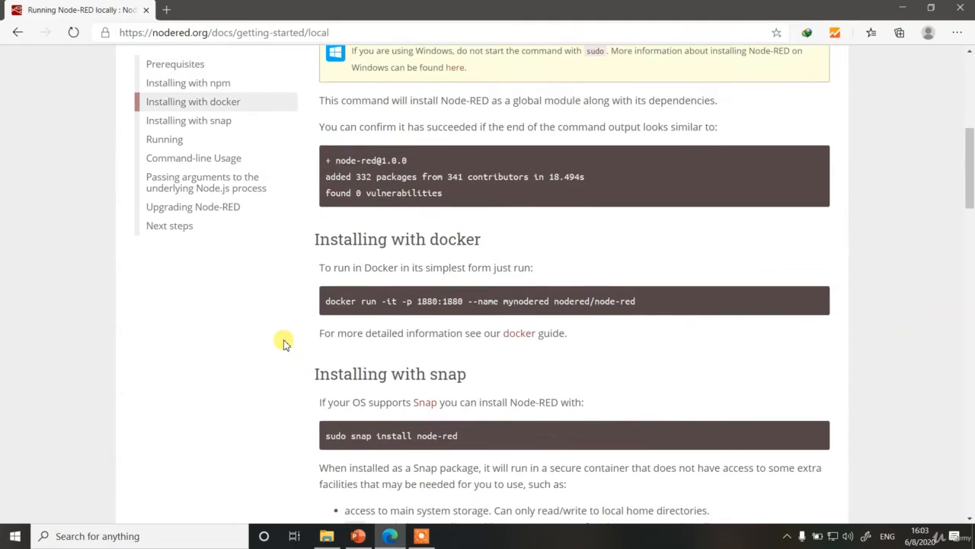
{"action": "scroll", "coordinate": [283, 343], "scroll_direction": "up", "scroll_amount": 5}
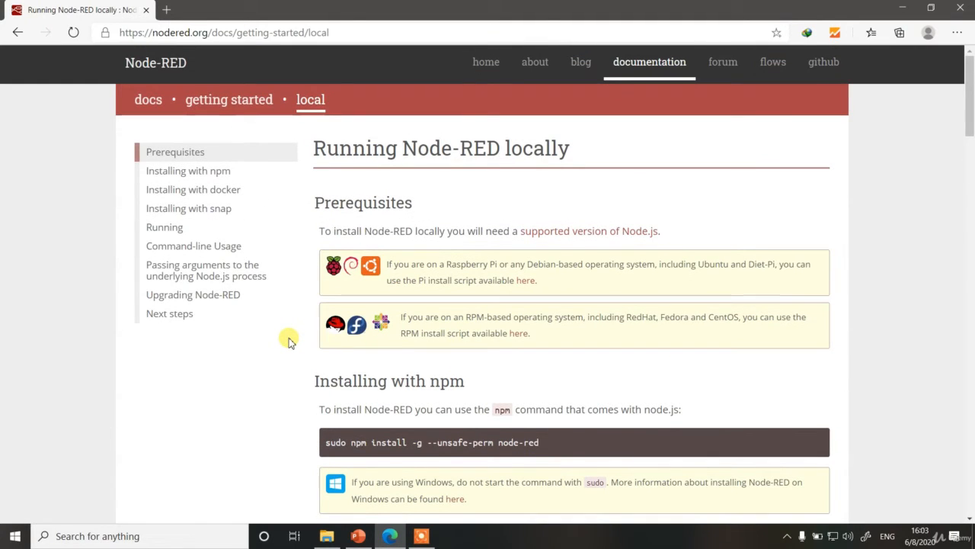
{"action": "scroll", "coordinate": [289, 340], "scroll_direction": "down", "scroll_amount": 2}
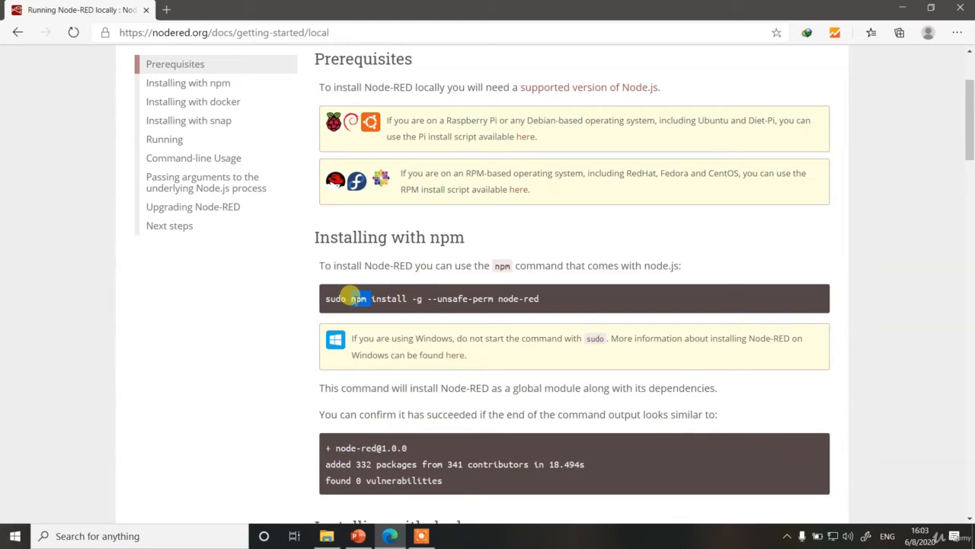
{"action": "scroll", "coordinate": [396, 294], "scroll_direction": "up", "scroll_amount": 2}
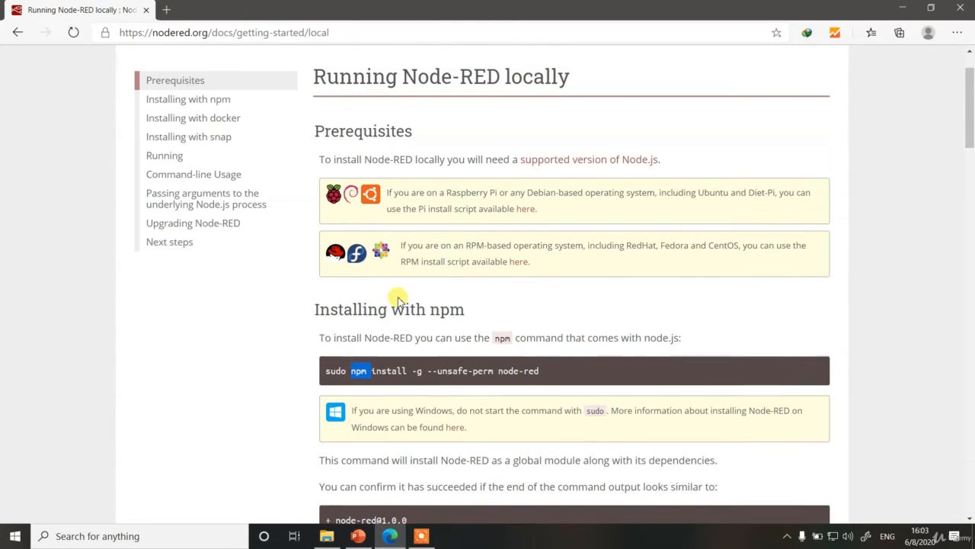
{"action": "scroll", "coordinate": [396, 295], "scroll_direction": "down", "scroll_amount": 2}
{"action": "scroll", "coordinate": [394, 293], "scroll_direction": "down", "scroll_amount": 3}
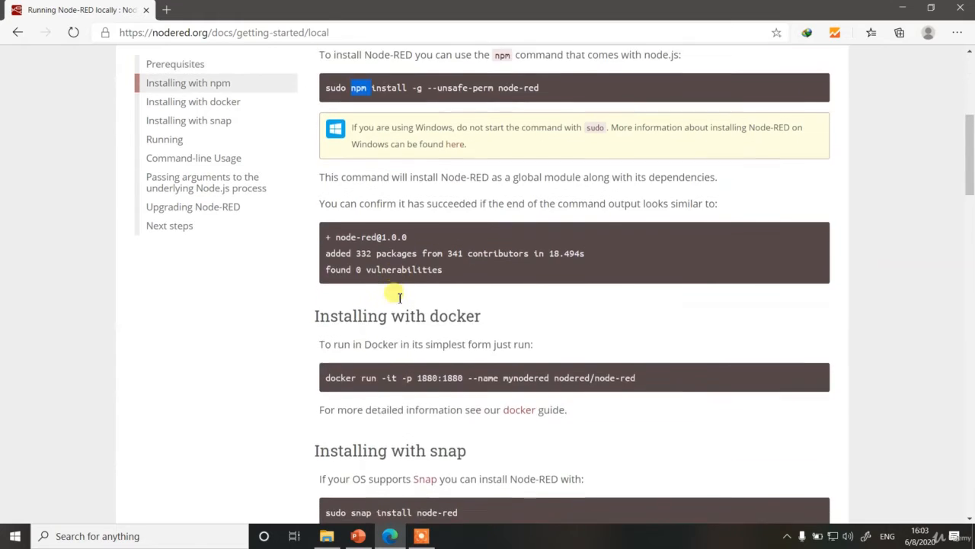
{"action": "scroll", "coordinate": [394, 294], "scroll_direction": "down", "scroll_amount": 1}
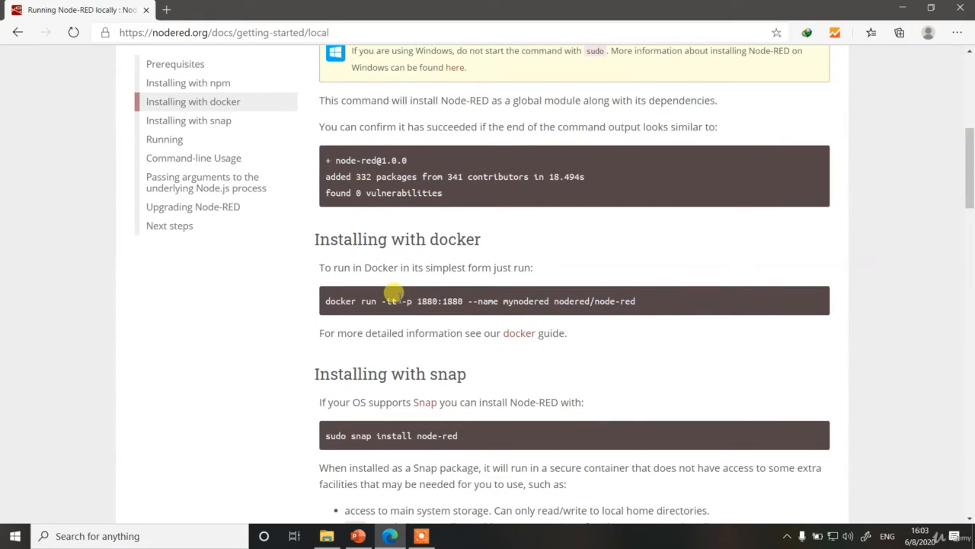
{"action": "scroll", "coordinate": [394, 293], "scroll_direction": "up", "scroll_amount": 4}
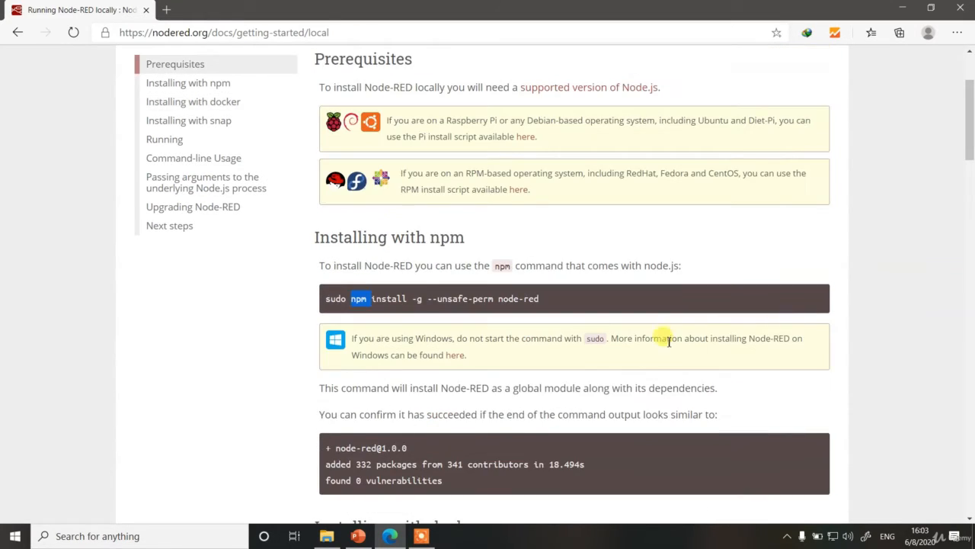
- Open the Windows-specific installation guide in a separate tab and highlight the Install Node.js heading under Quick Start
{"action": "right_click", "coordinate": [451, 356]}
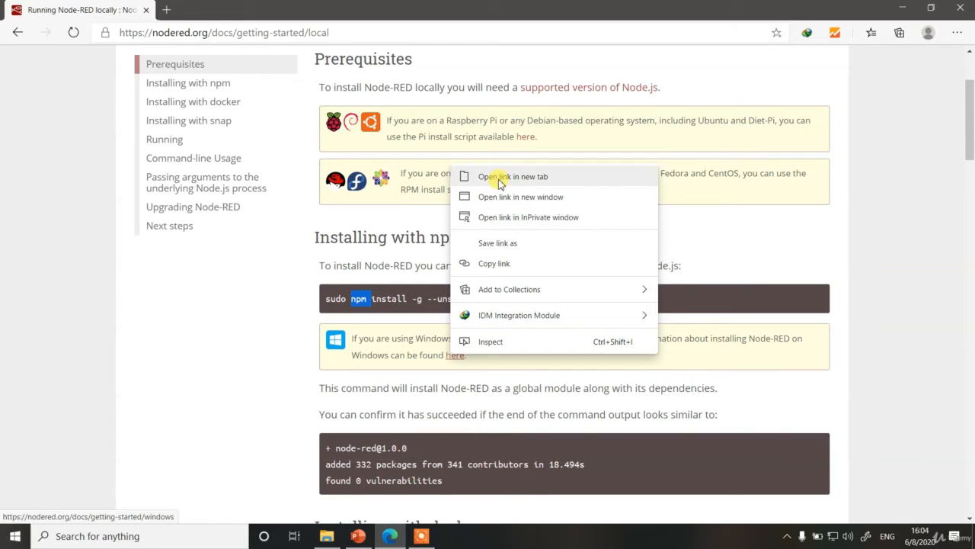
{"action": "left_click", "coordinate": [499, 175]}
{"action": "left_click", "coordinate": [231, 8]}
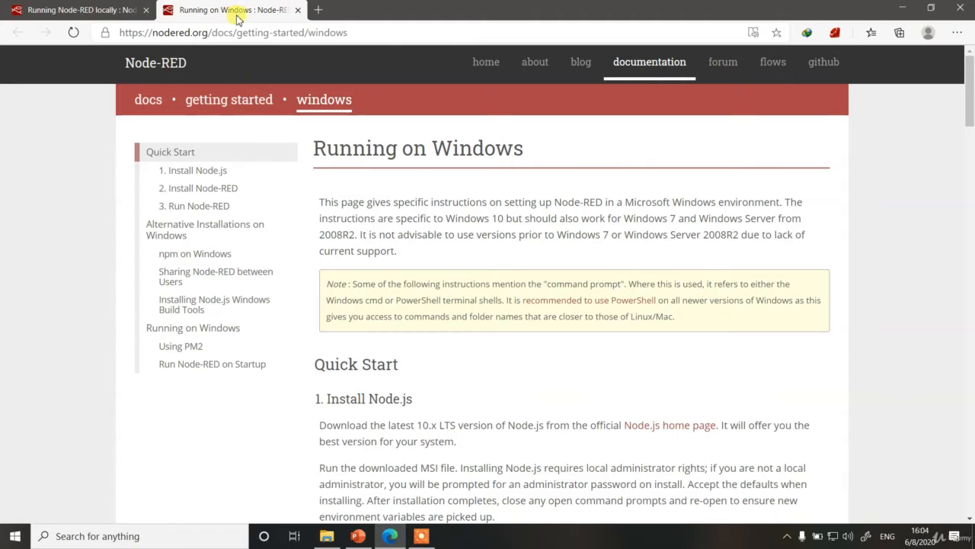
{"action": "scroll", "coordinate": [444, 387], "scroll_direction": "down", "scroll_amount": 3}
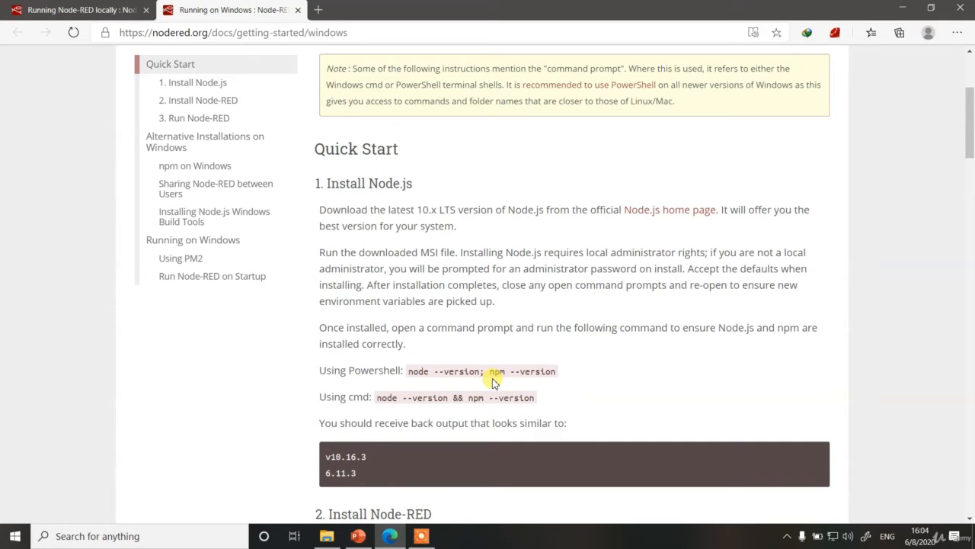
{"action": "left_click_drag", "start_coordinate": [343, 183], "coordinate": [391, 183]}
{"action": "right_click", "coordinate": [388, 187]}
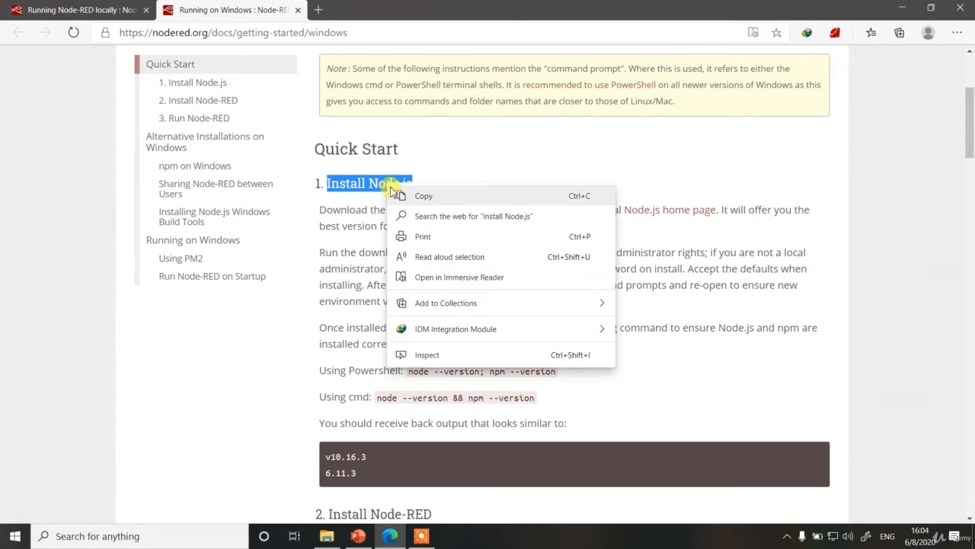
- Search the web for "install nodejs" in a new tab
{"action": "left_click", "coordinate": [320, 9]}
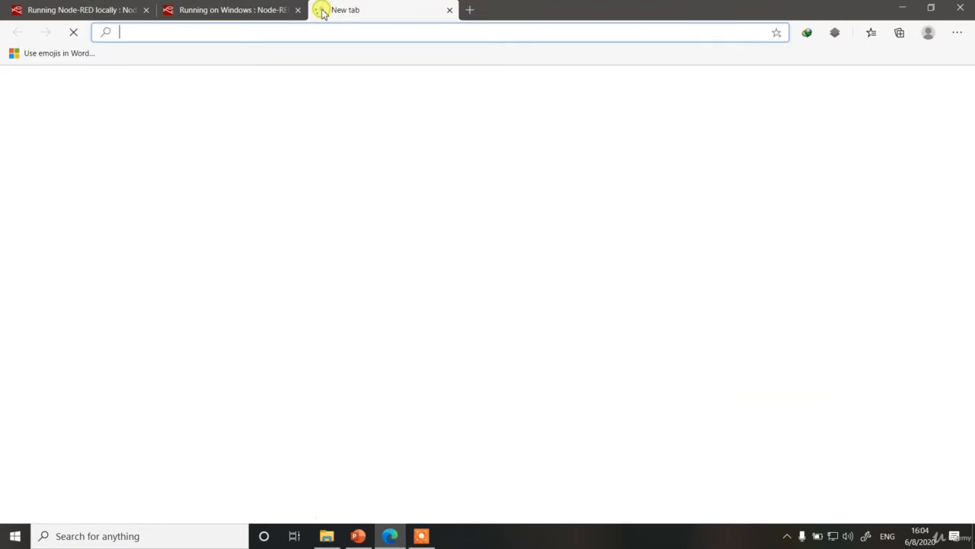
{"action": "type", "text": "node"}
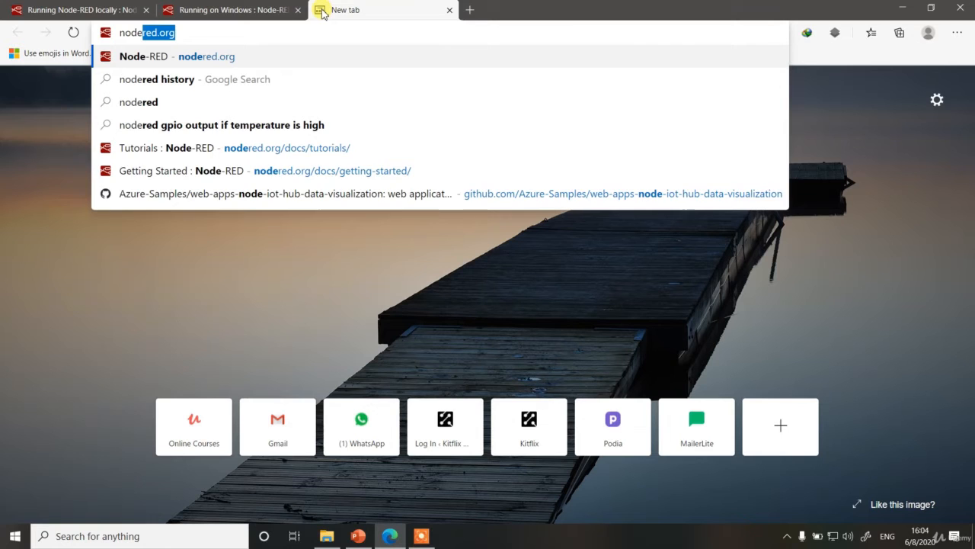
{"action": "key", "text": "BackSpace"}
{"action": "key", "text": "BackSpace"}
{"action": "key", "text": "BackSpace"}
{"action": "key", "text": "BackSpace"}
{"action": "key", "text": "BackSpace"}
{"action": "type", "text": "iins"}
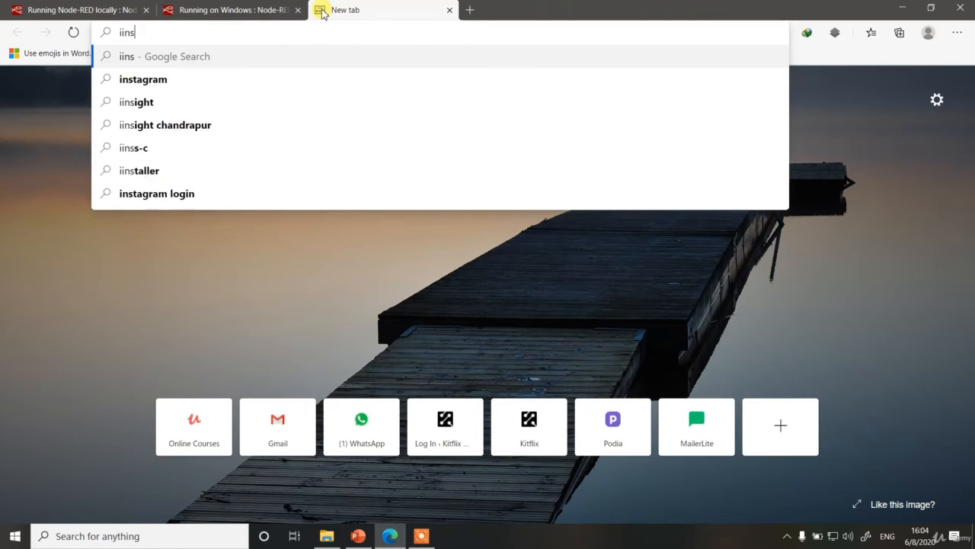
{"action": "key", "text": "BackSpace"}
{"action": "key", "text": "BackSpace"}
{"action": "key", "text": "BackSpace"}
{"action": "type", "text": "sta"}
{"action": "key", "text": "BackSpace"}
{"action": "key", "text": "BackSpace"}
{"action": "key", "text": "BackSpace"}
{"action": "type", "text": "nt"}
{"action": "key", "text": "BackSpace"}
{"action": "key", "text": "BackSpace"}
{"action": "type", "text": "stal"}
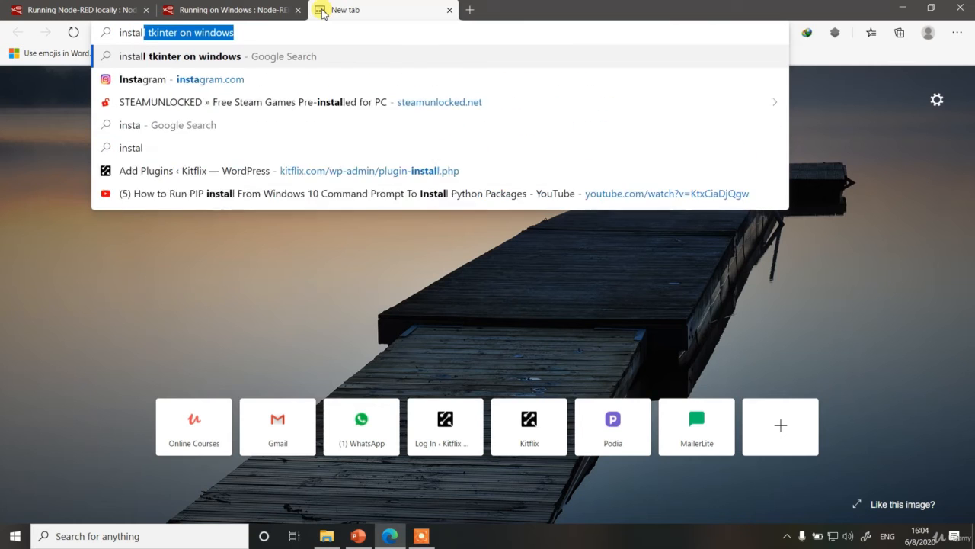
{"action": "type", "text": "l nodejs"}
{"action": "key", "text": "BackSpace"}
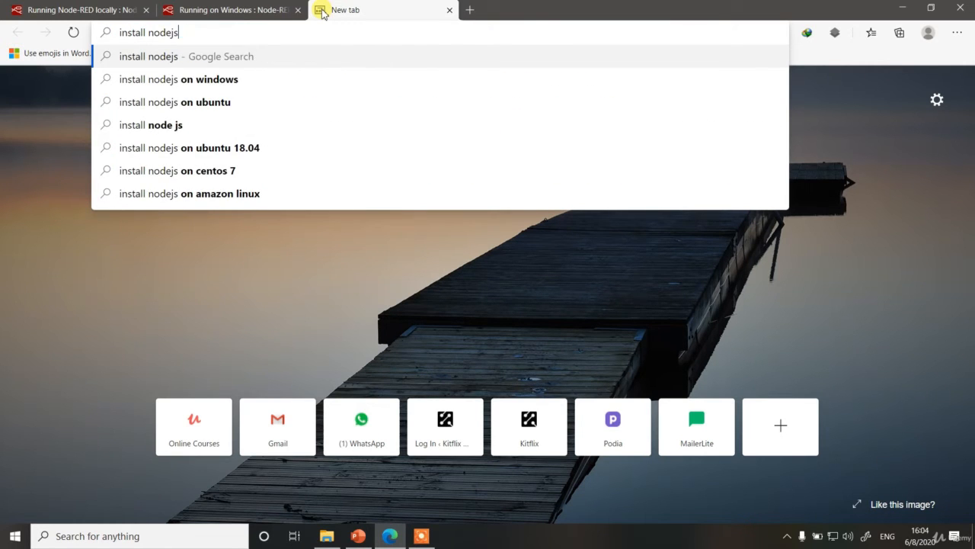
{"action": "key", "text": "Return"}
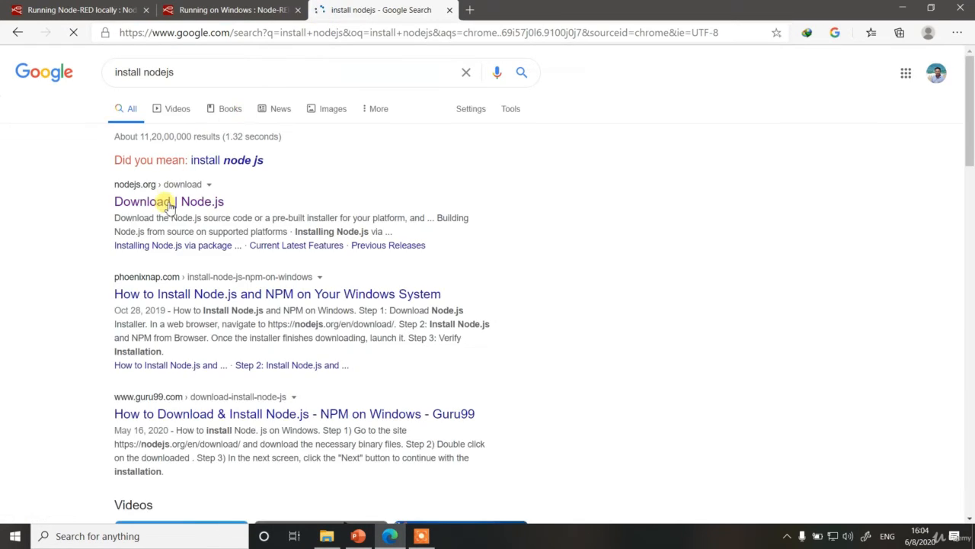
- Download the LTS Windows Installer node-v12.18.0-x64.msi from the official Node.js download page and launch it
{"action": "left_click", "coordinate": [167, 202]}
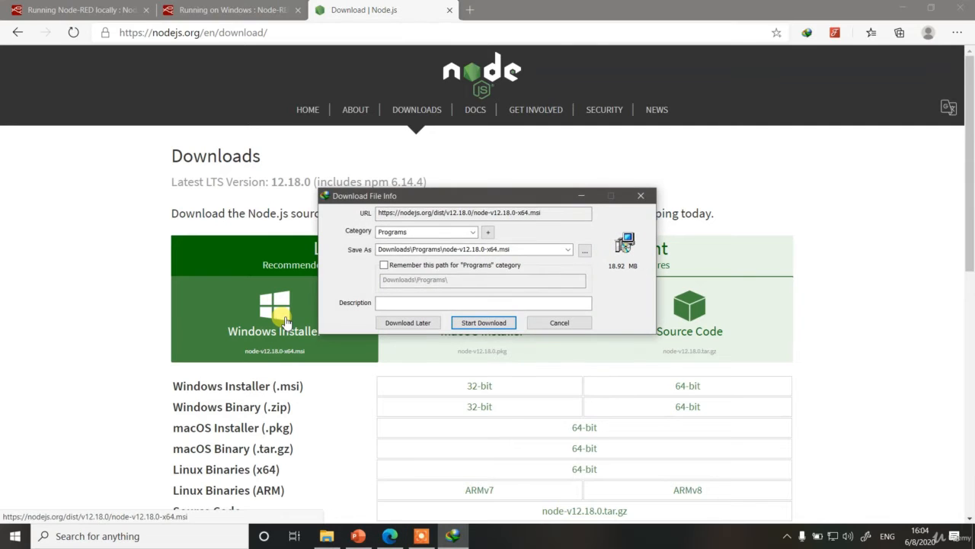
{"action": "left_click", "coordinate": [483, 323]}
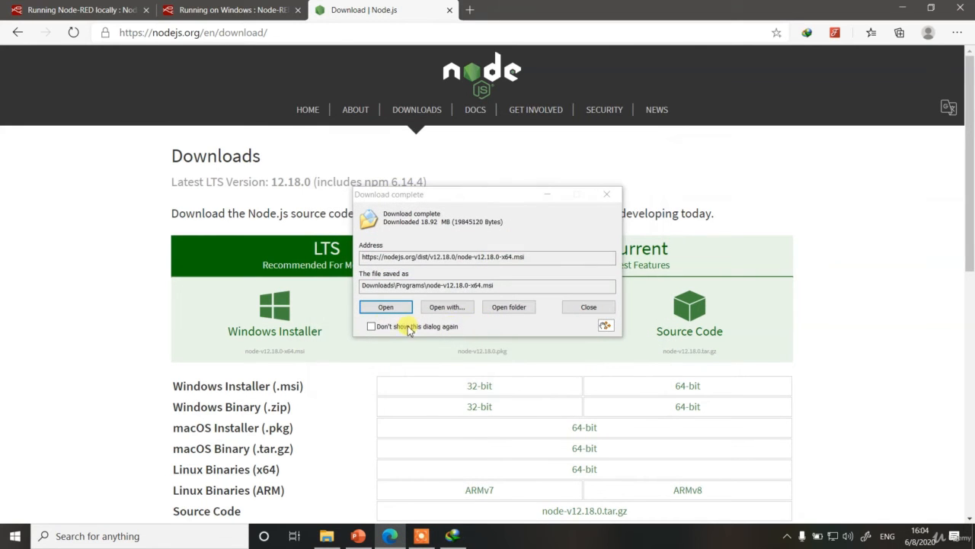
{"action": "left_click", "coordinate": [388, 308]}
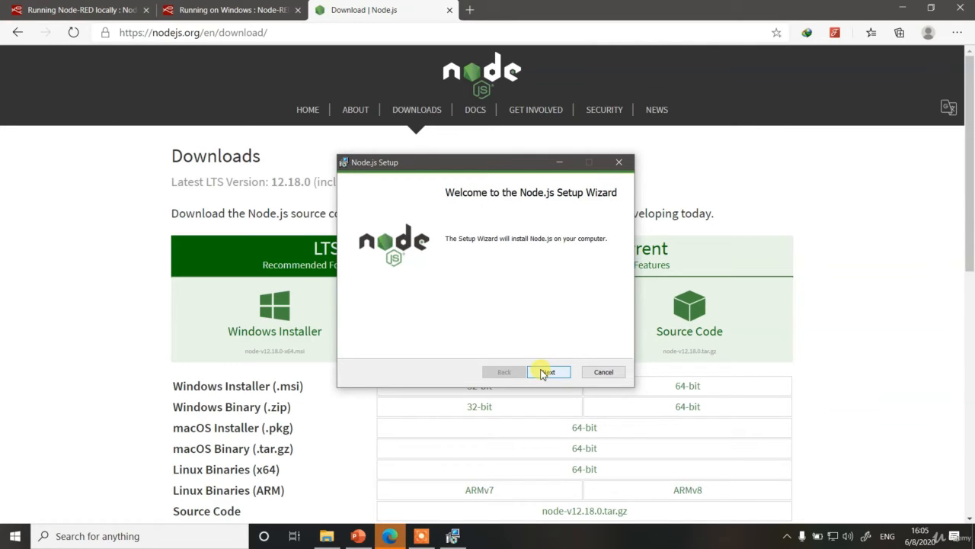
- Accept the Node.js license, keep the default C:\Program Files\nodejs\ folder and remaining setup options, and start the installation
{"action": "left_click", "coordinate": [544, 372]}
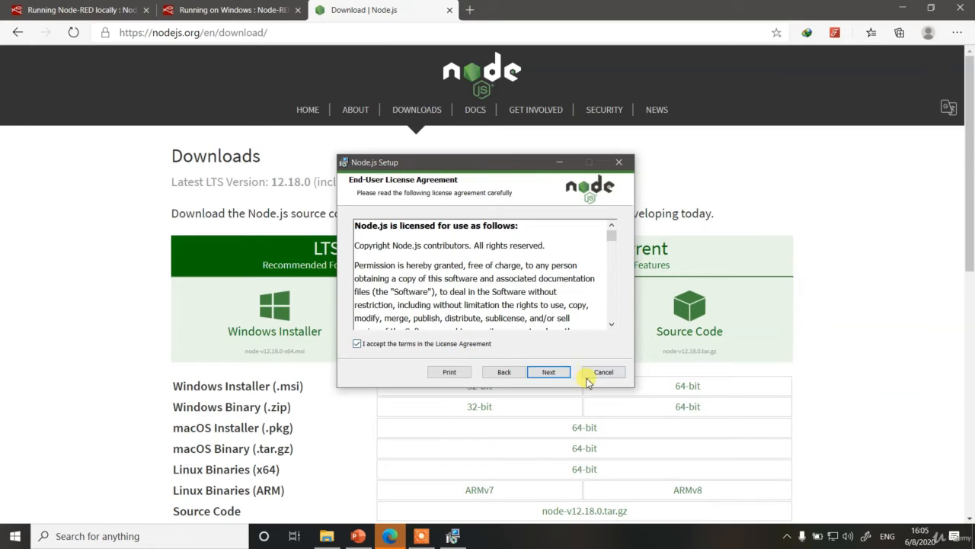
{"action": "left_click", "coordinate": [550, 373]}
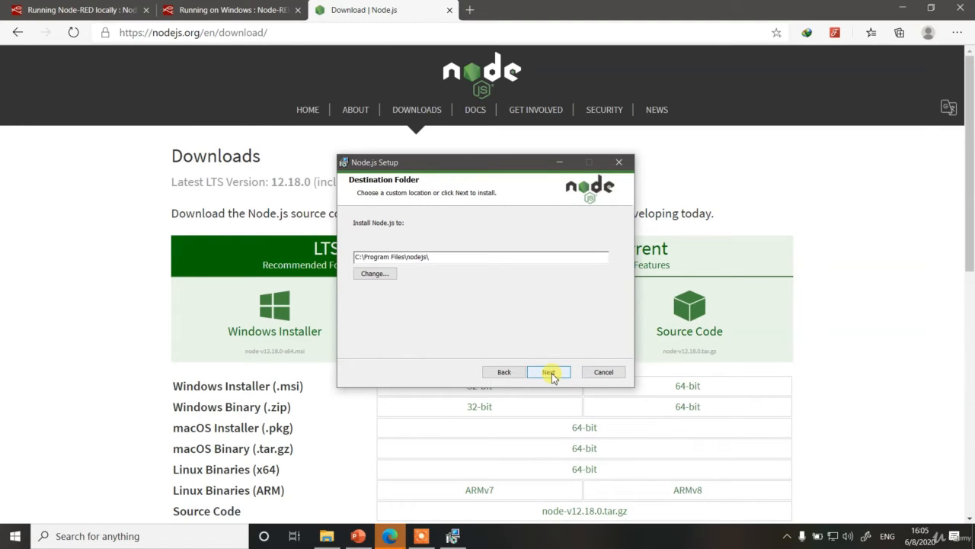
{"action": "left_click", "coordinate": [550, 373]}
{"action": "left_click", "coordinate": [563, 376]}
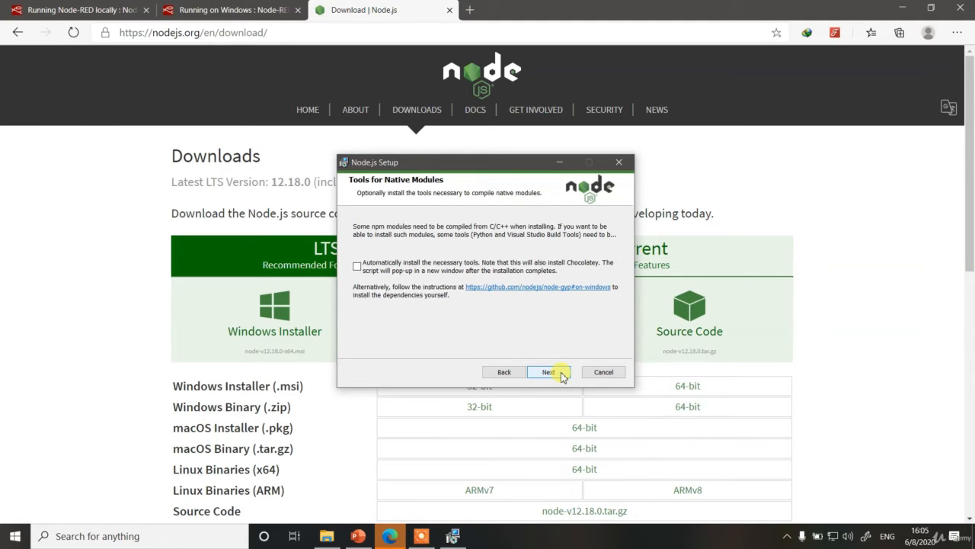
{"action": "left_click", "coordinate": [556, 376]}
{"action": "left_click", "coordinate": [554, 373]}
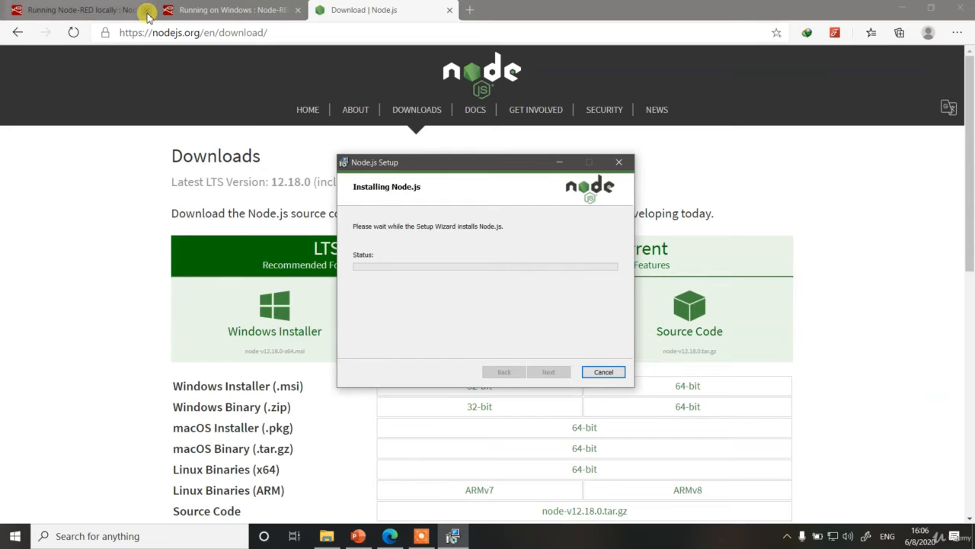
- Examine the Install Node-RED section of the Running on Windows guide, including the npm install -g --unsafe-perm node-red command
{"action": "left_click", "coordinate": [192, 9]}
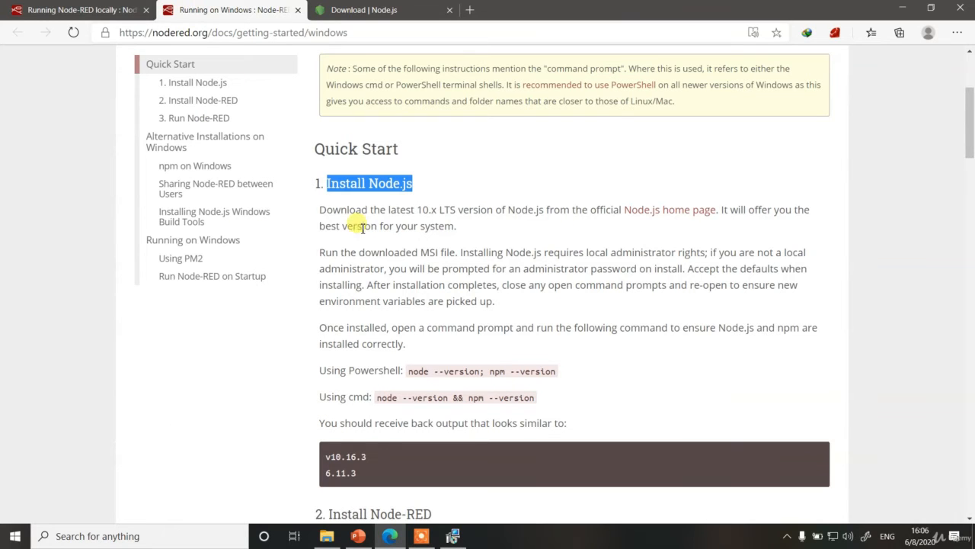
{"action": "scroll", "coordinate": [599, 333], "scroll_direction": "down", "scroll_amount": 1}
{"action": "scroll", "coordinate": [599, 334], "scroll_direction": "down", "scroll_amount": 3}
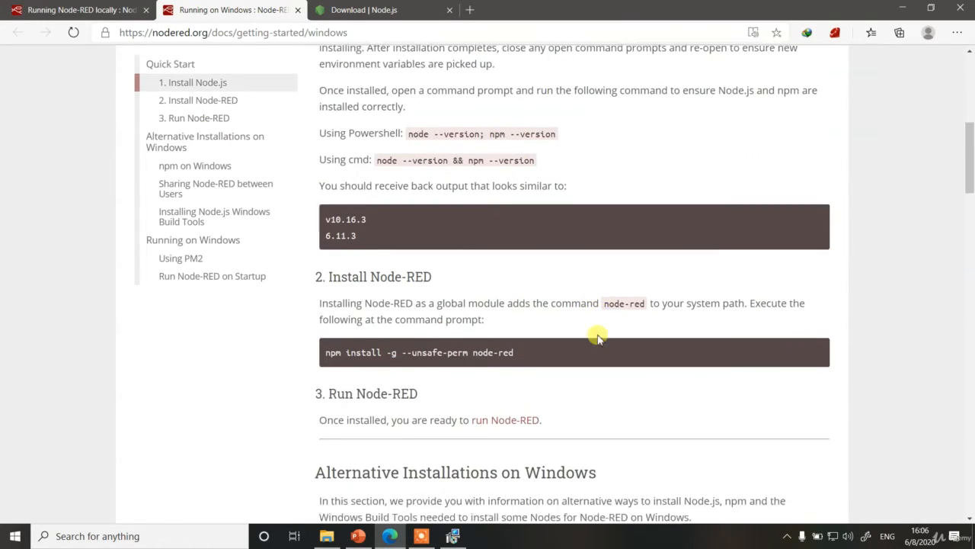
{"action": "triple_click", "coordinate": [330, 302]}
{"action": "left_click", "coordinate": [391, 302]}
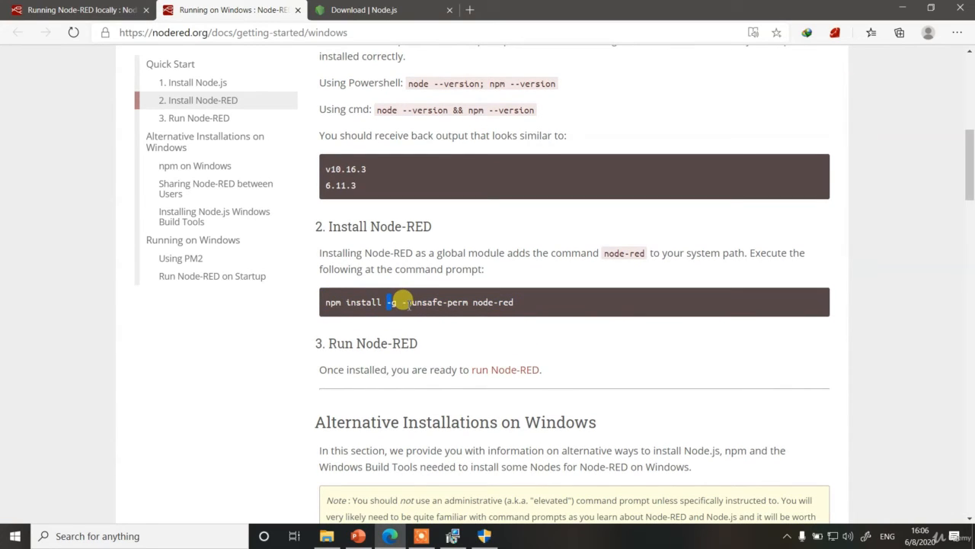
{"action": "left_click_drag", "start_coordinate": [409, 302], "coordinate": [494, 302]}
{"action": "left_click", "coordinate": [494, 302]}
- Bring up the installer's pending administrator permission request and finish the Node.js Setup Wizard
{"action": "left_click", "coordinate": [482, 528]}
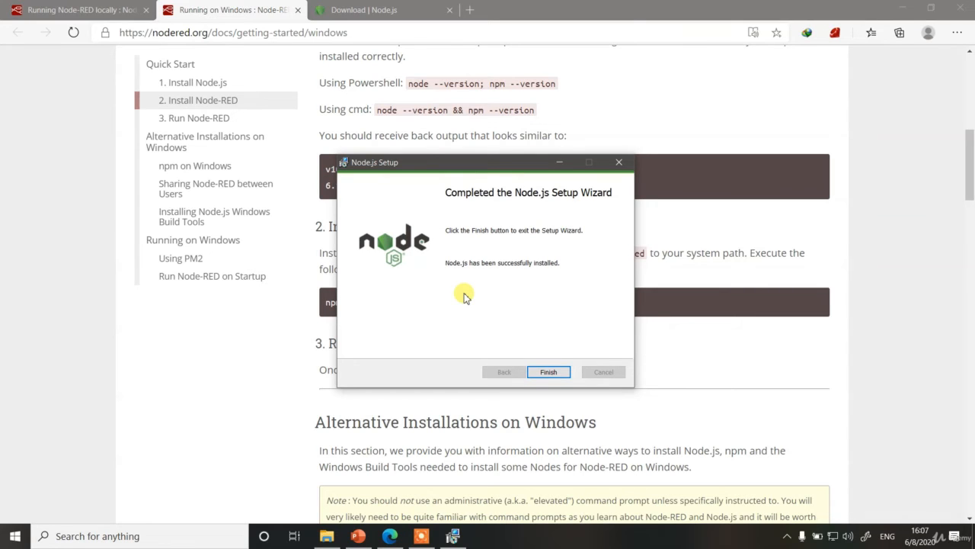
{"action": "left_click", "coordinate": [547, 372]}
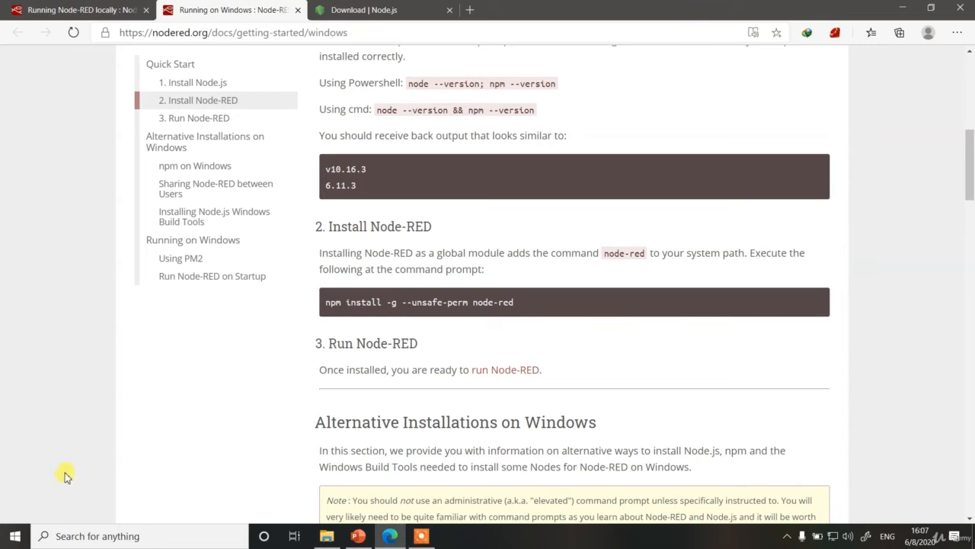
- Find Command Prompt by searching Windows for "cmd" and open it as administrator
{"action": "left_click", "coordinate": [5, 538]}
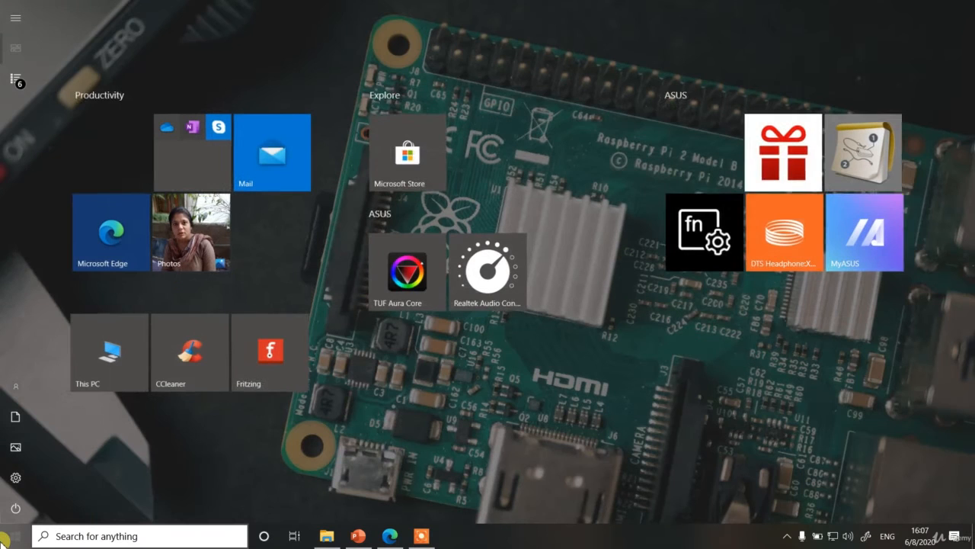
{"action": "type", "text": "vmf"}
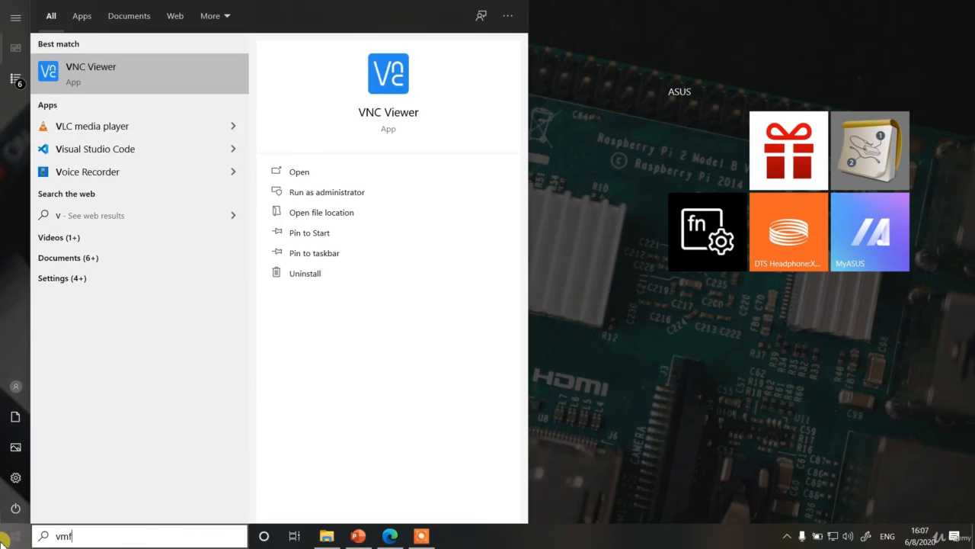
{"action": "key", "text": "BackSpace"}
{"action": "key", "text": "BackSpace"}
{"action": "key", "text": "BackSpace"}
{"action": "type", "text": "cmd"}
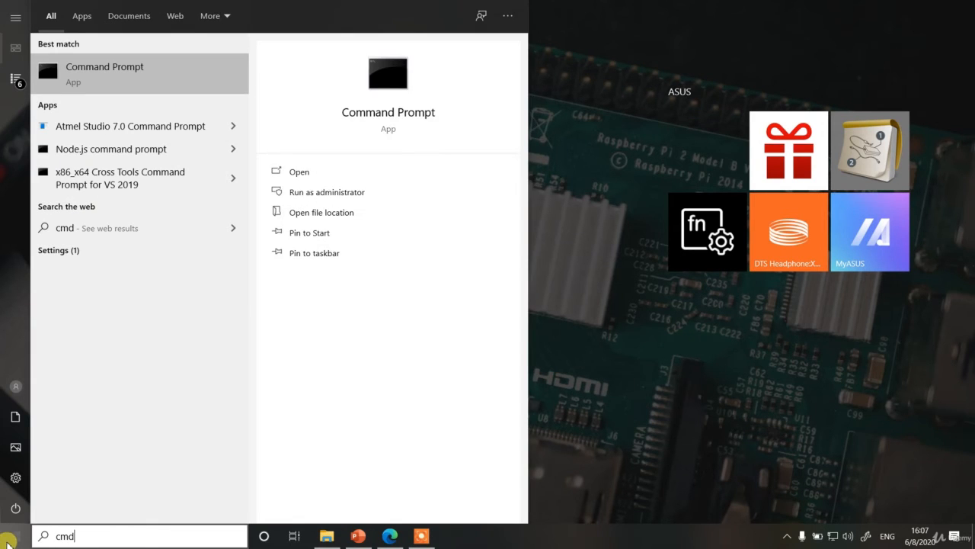
{"action": "right_click", "coordinate": [133, 73]}
{"action": "left_click", "coordinate": [180, 83]}
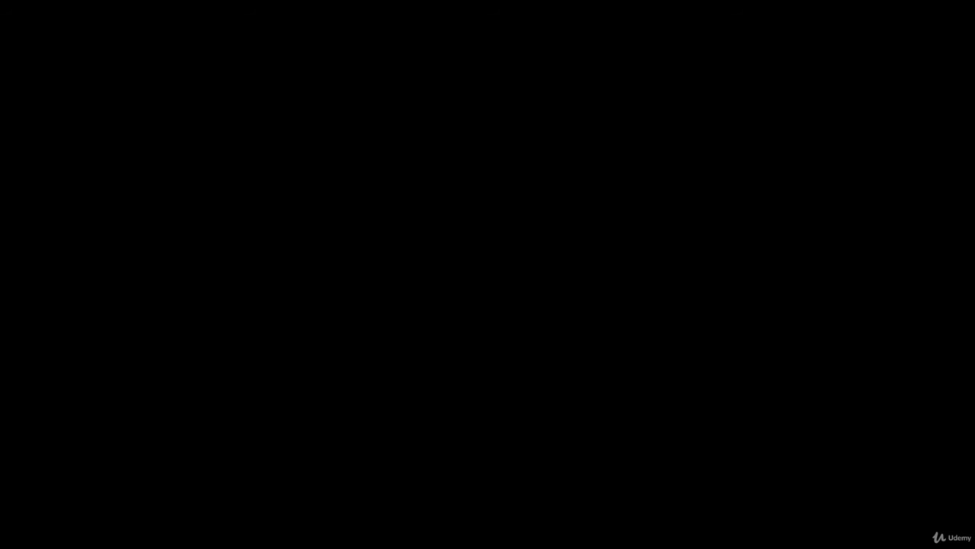
{"action": "left_click", "coordinate": [445, 348]}
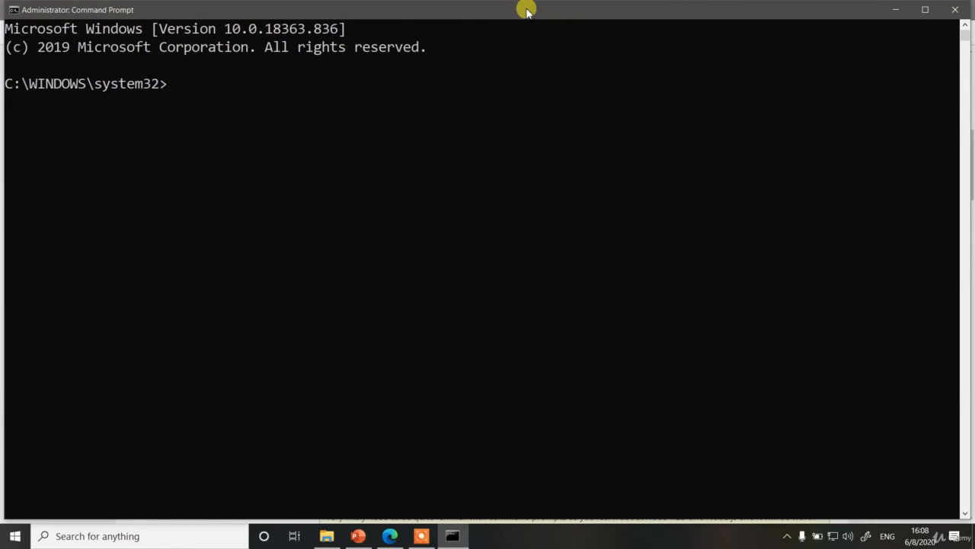
- Reposition the command prompt below the guide's install command and run npm install -g --unsafe-perm node-red
{"action": "left_click_drag", "start_coordinate": [528, 11], "coordinate": [616, 352]}
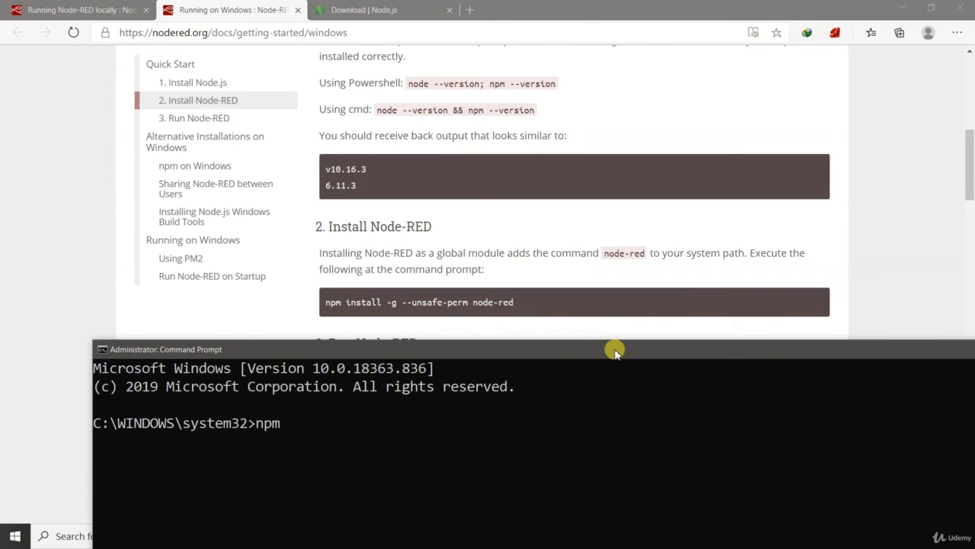
{"action": "type", "text": "npm install -g --unsafe-perm node-red"}
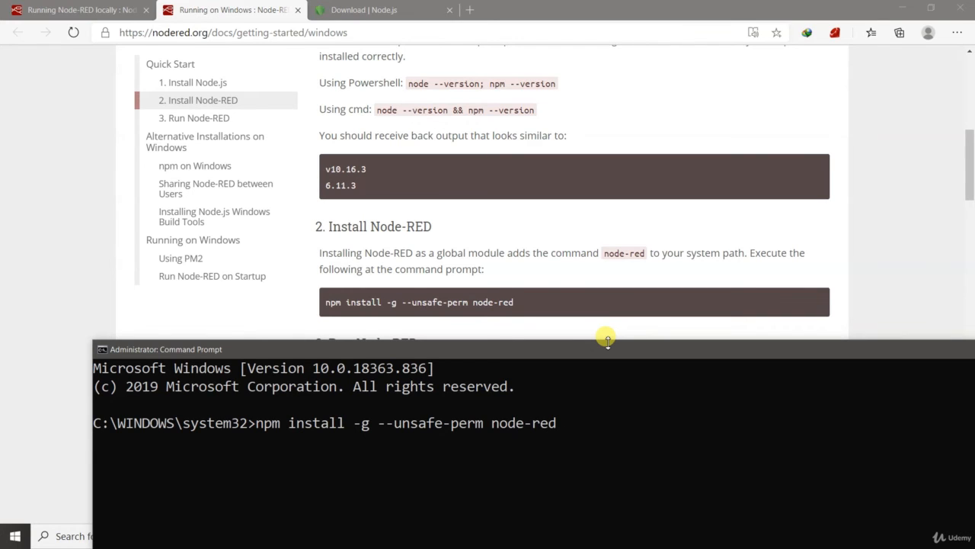
{"action": "key", "text": "Return"}
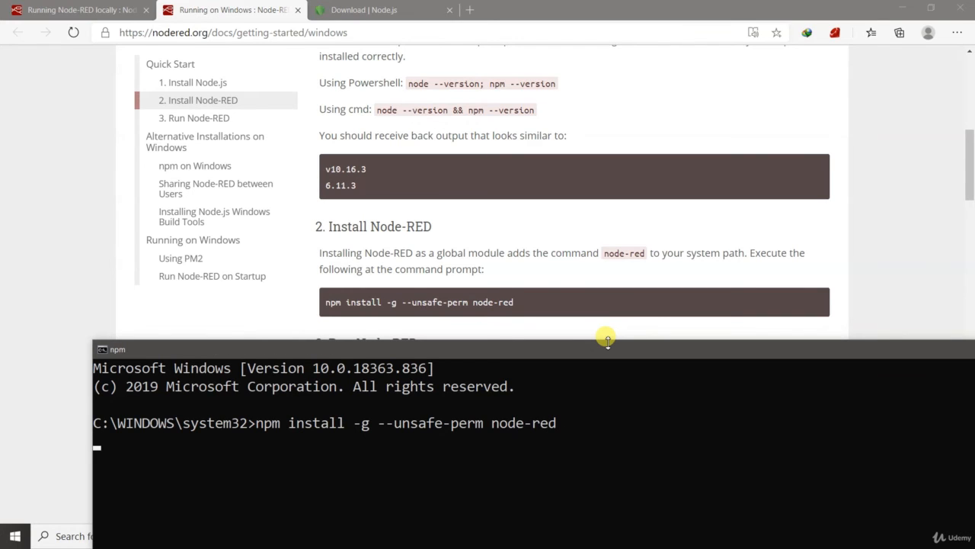
- Maximize the command prompt window and start Node-RED with the node-red command
{"action": "left_click_drag", "start_coordinate": [607, 339], "coordinate": [526, 33]}
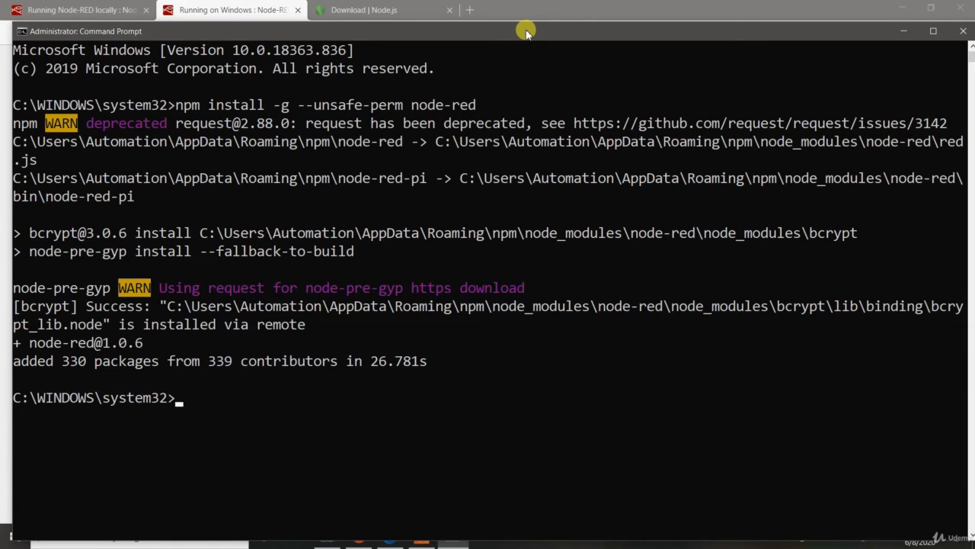
{"action": "double_click", "coordinate": [525, 31]}
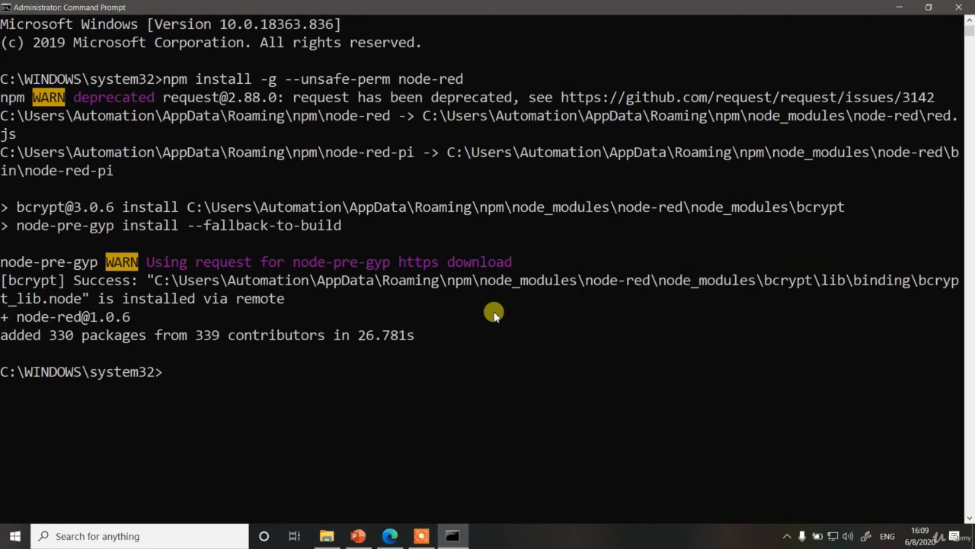
{"action": "type", "text": "n"}
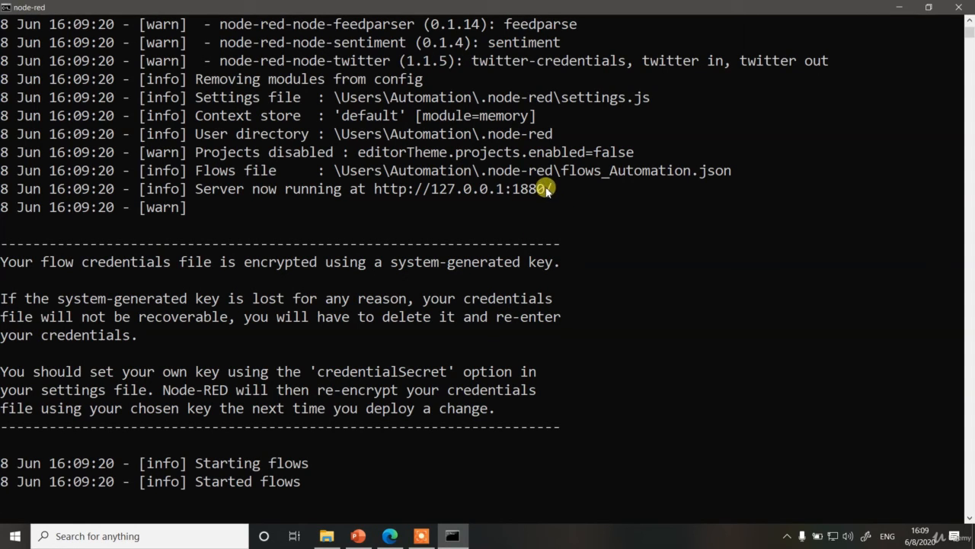
{"action": "left_click_drag", "start_coordinate": [549, 189], "coordinate": [448, 194]}
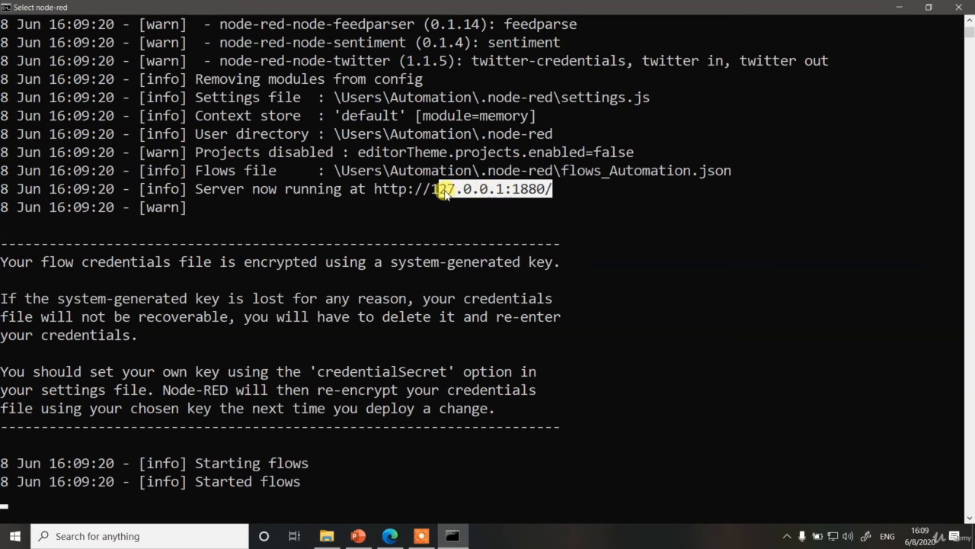
{"action": "left_click", "coordinate": [452, 192]}
{"action": "left_click", "coordinate": [467, 192]}
{"action": "left_click", "coordinate": [484, 192]}
{"action": "left_click", "coordinate": [545, 189]}
{"action": "left_click_drag", "start_coordinate": [553, 191], "coordinate": [573, 192]}
{"action": "right_click", "coordinate": [383, 192]}
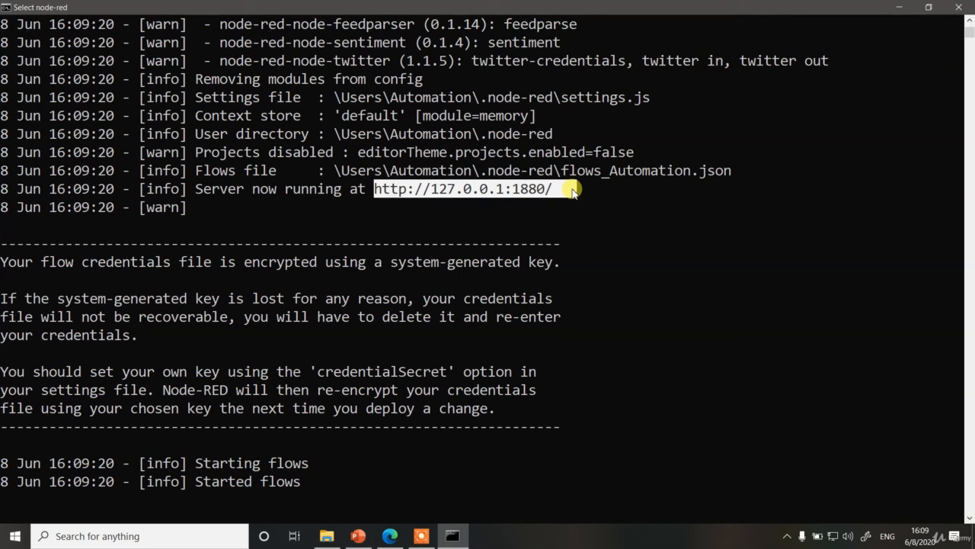
{"action": "right_click", "coordinate": [573, 192]}
{"action": "left_click", "coordinate": [389, 536]}
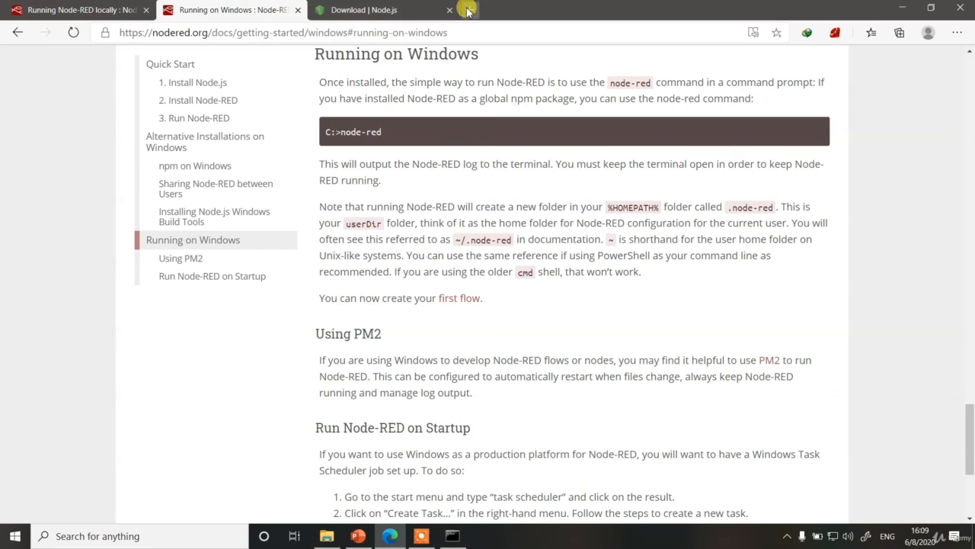
{"action": "left_click", "coordinate": [468, 10]}
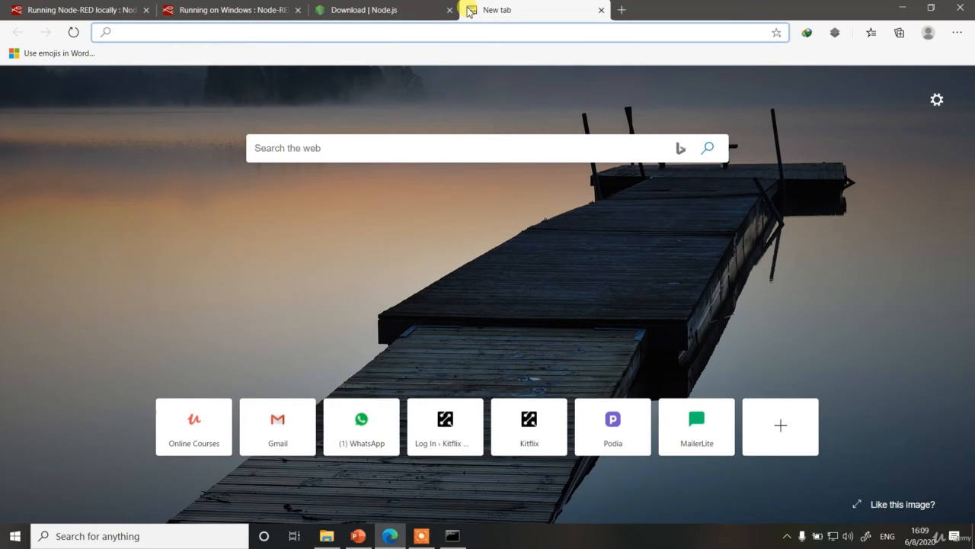
{"action": "type", "text": "http://127.0.0.1:1880/"}
{"action": "key", "text": "Return"}
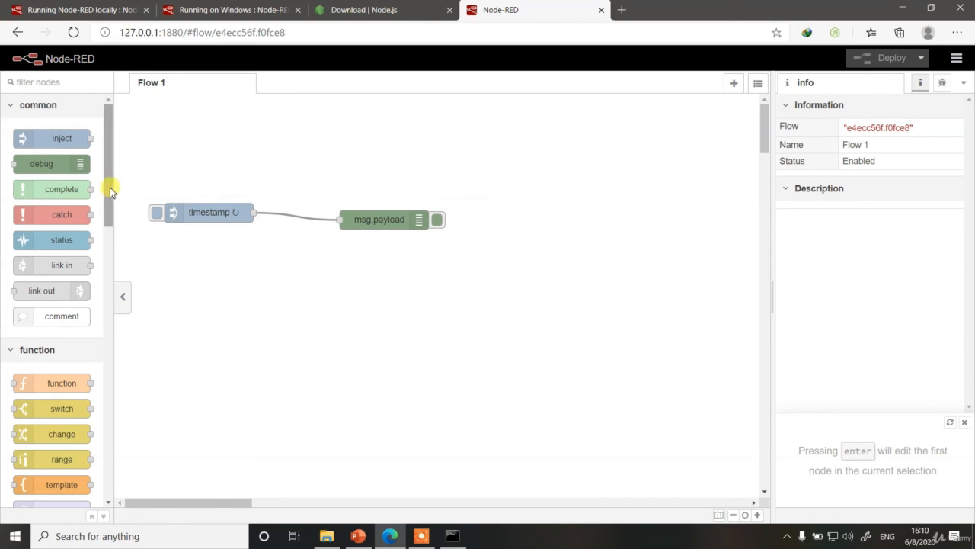
- Examine the Node-RED editor's node palette from the common category through storage, along with the Flow 1 workspace
{"action": "scroll", "coordinate": [100, 239], "scroll_direction": "down", "scroll_amount": 15}
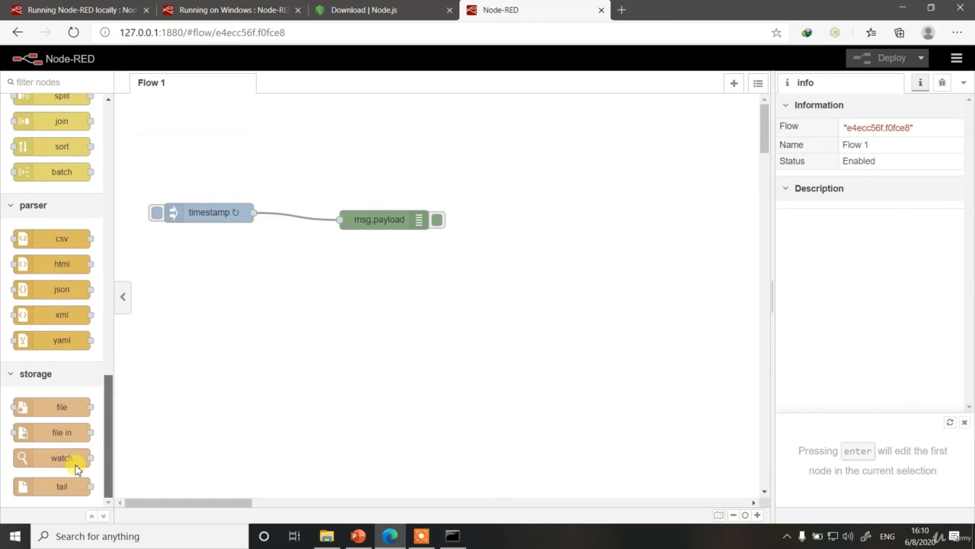
{"action": "scroll", "coordinate": [100, 283], "scroll_direction": "up", "scroll_amount": 15}
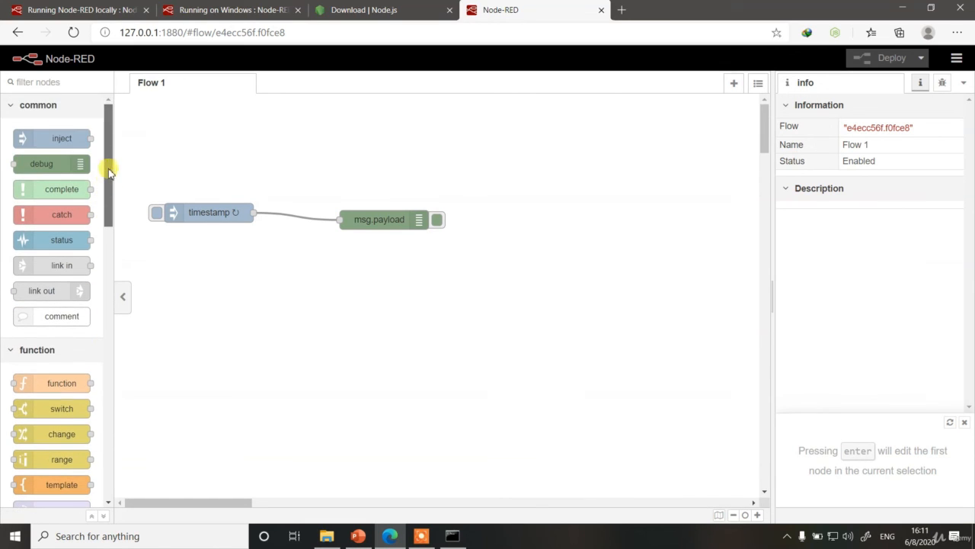
{"action": "scroll", "coordinate": [61, 370], "scroll_direction": "down", "scroll_amount": 8}
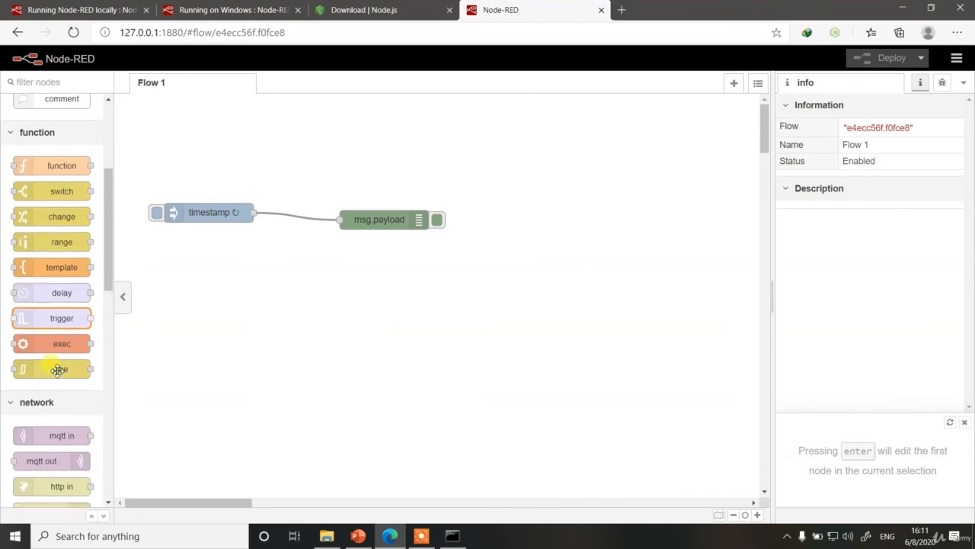
{"action": "scroll", "coordinate": [49, 384], "scroll_direction": "down", "scroll_amount": 5}
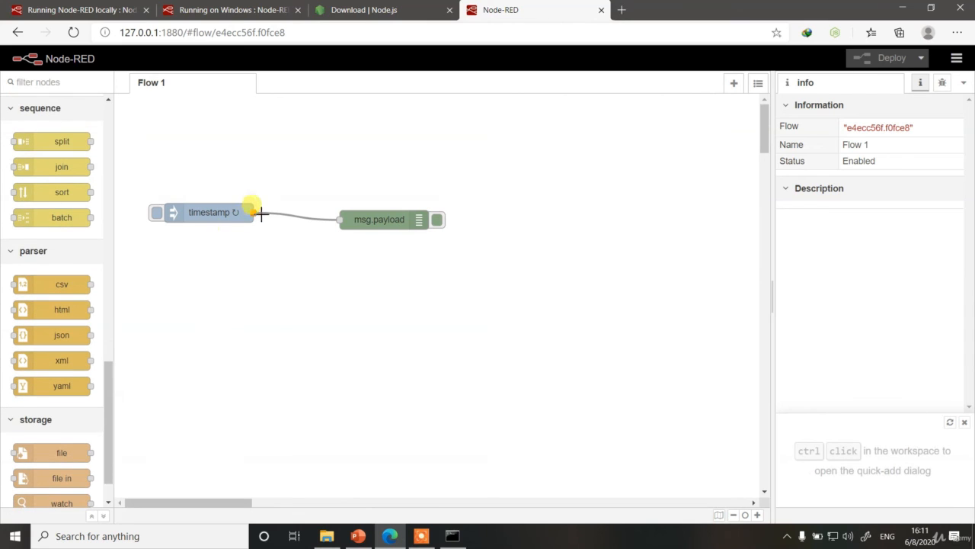
{"action": "scroll", "coordinate": [54, 233], "scroll_direction": "up", "scroll_amount": 10}
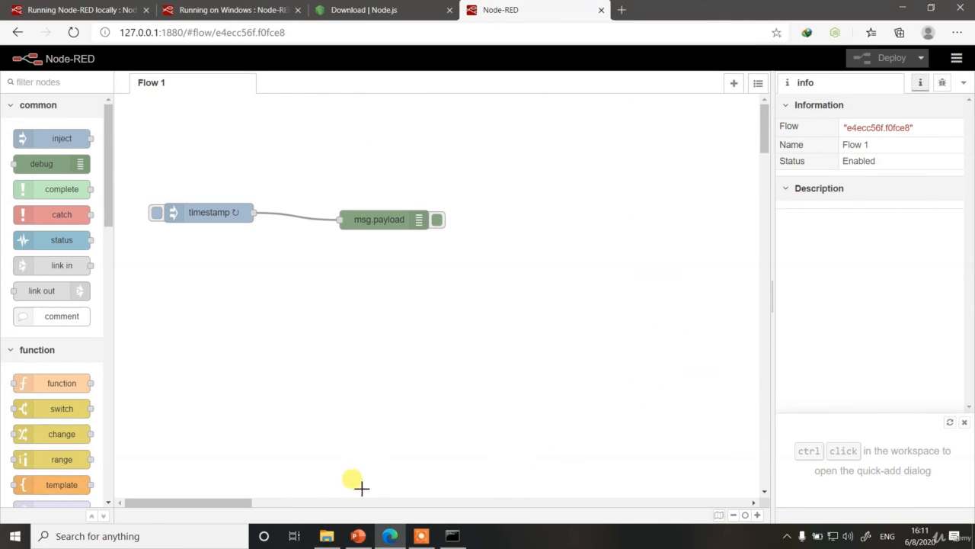
{"action": "left_click_drag", "start_coordinate": [765, 144], "coordinate": [761, 124]}
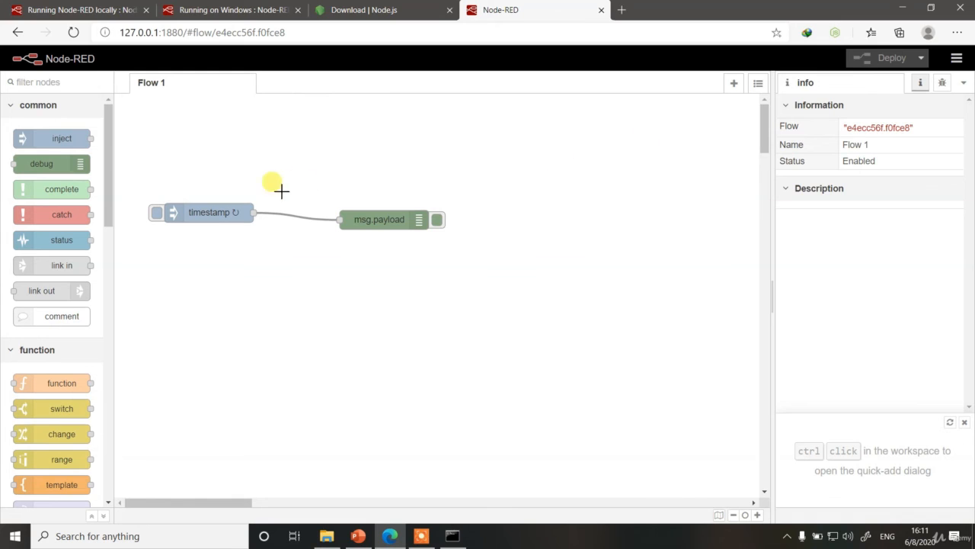
- Move the timestamp and msg.payload nodes up the Flow 1 canvas into one horizontal row and deselect them
{"action": "left_click_drag", "start_coordinate": [222, 212], "coordinate": [245, 127]}
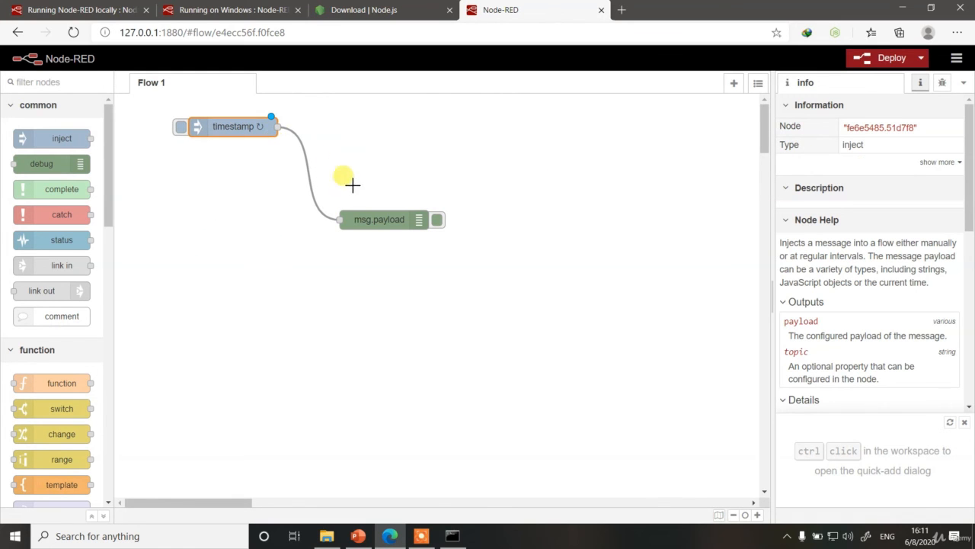
{"action": "left_click_drag", "start_coordinate": [386, 219], "coordinate": [409, 127]}
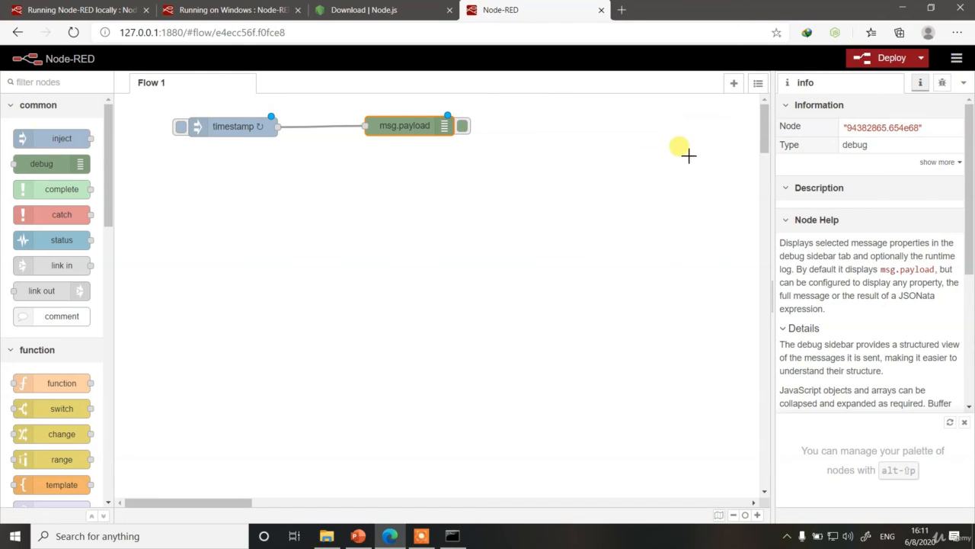
{"action": "left_click", "coordinate": [632, 170]}
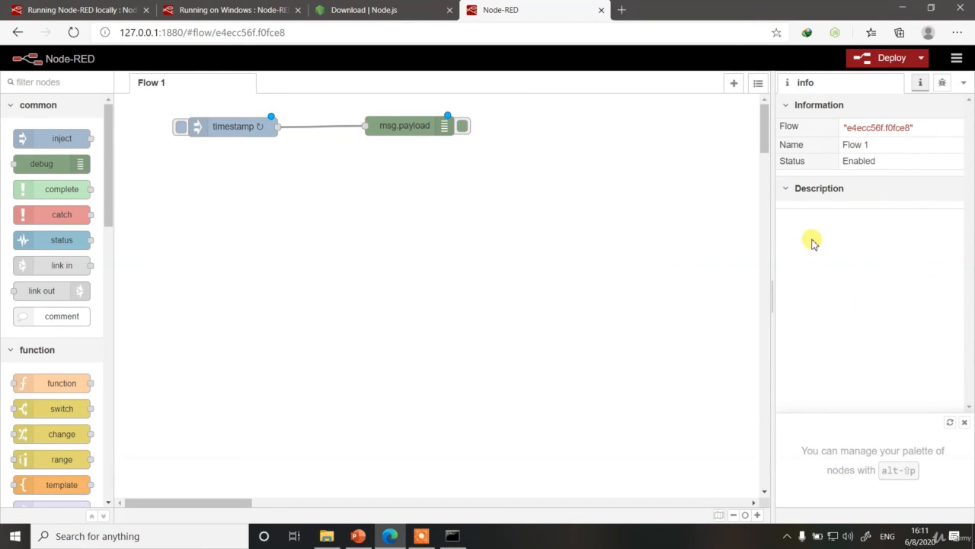
- View and clear the flow's debug messages, and return to the Flow 1 information
{"action": "left_click", "coordinate": [942, 83]}
{"action": "left_click", "coordinate": [953, 108]}
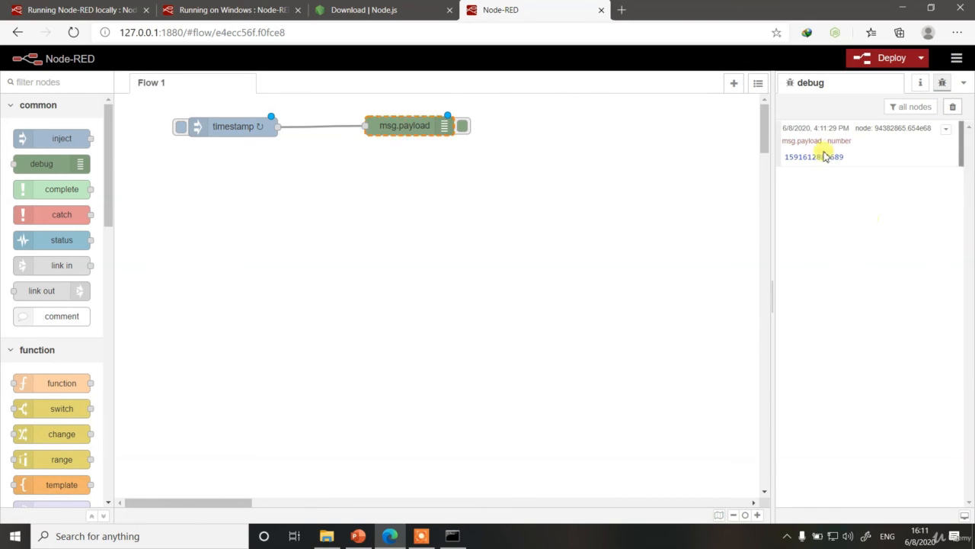
{"action": "left_click", "coordinate": [952, 106]}
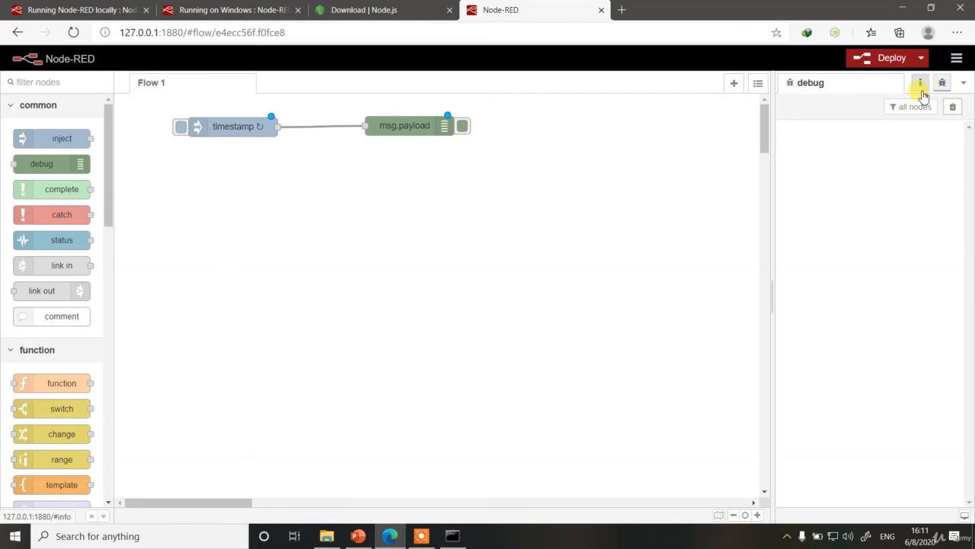
{"action": "left_click", "coordinate": [920, 84]}
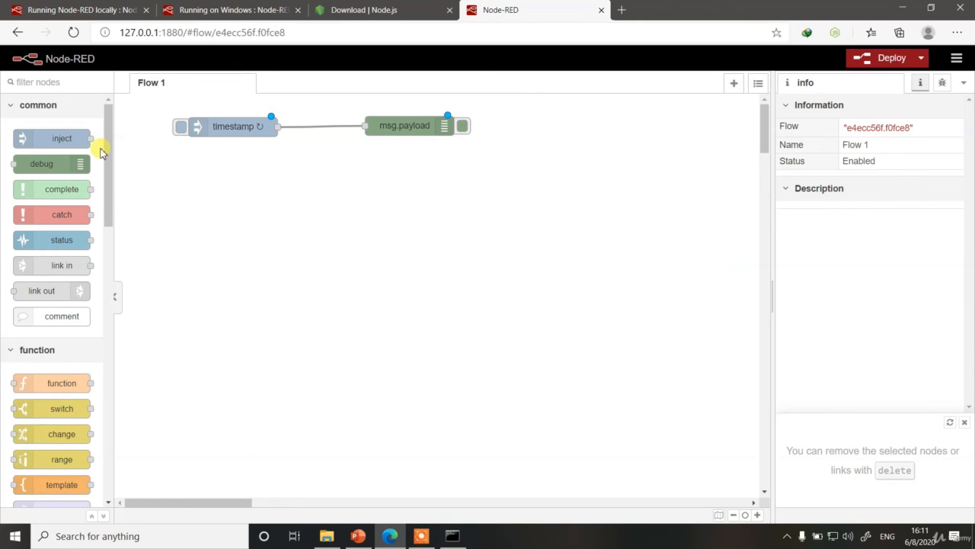
{"action": "left_click_drag", "start_coordinate": [105, 148], "coordinate": [102, 124]}
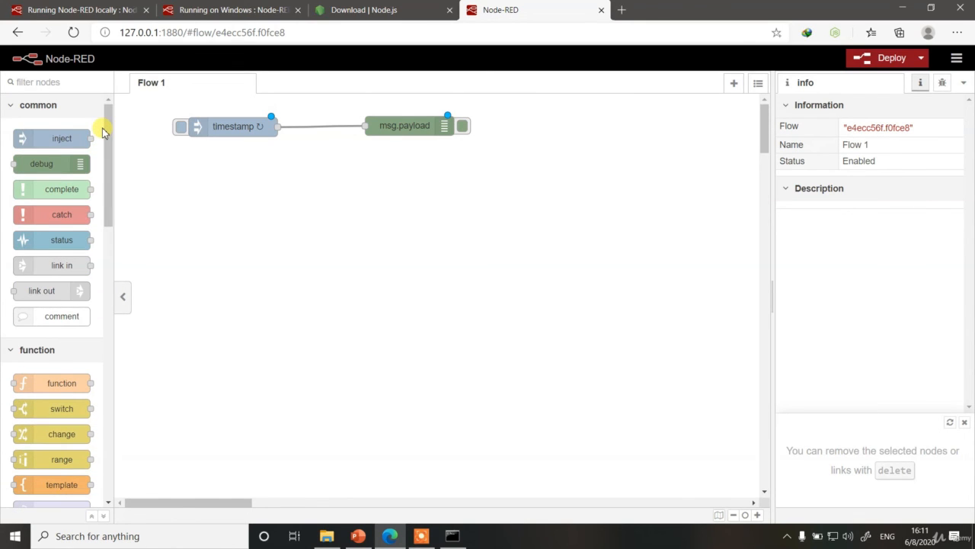